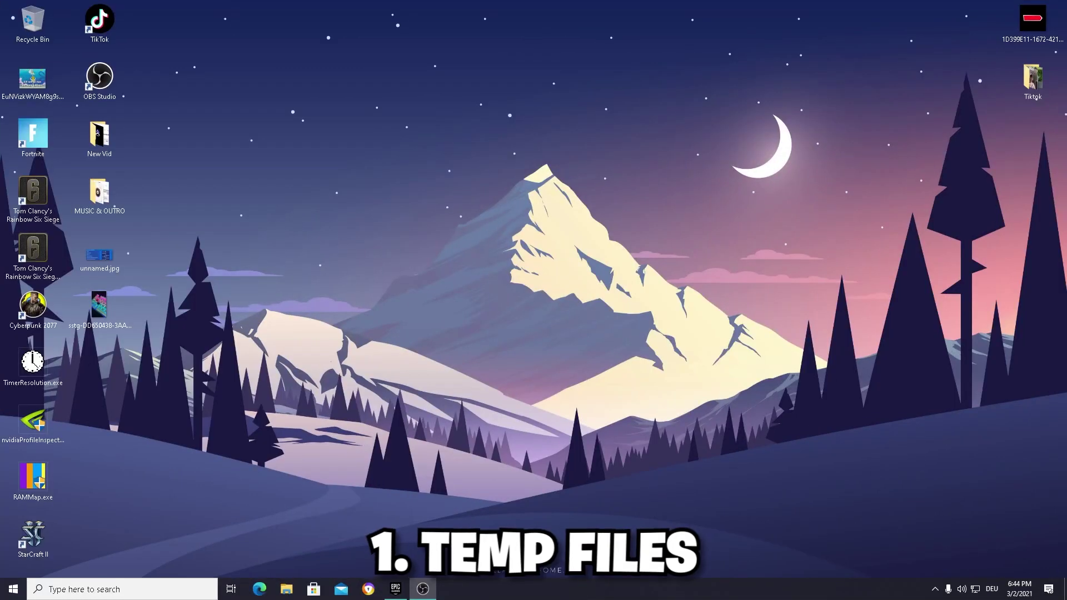
- Delete all 123 items from the %temp% folder, skipping every file still in use
{"action": "left_click", "coordinate": [75, 589]}
{"action": "type", "text": "%temp%"}
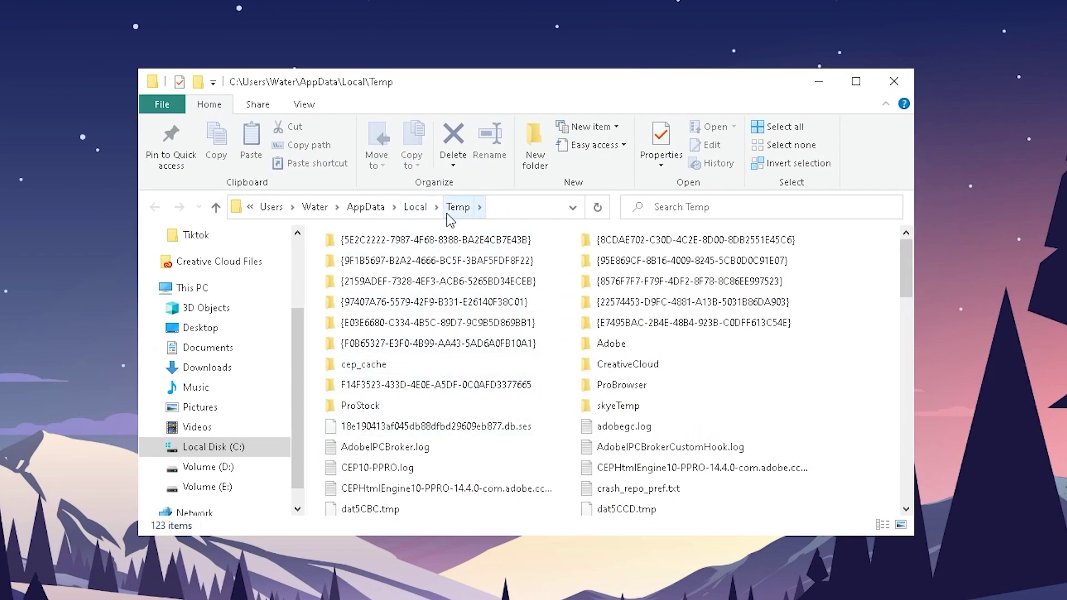
{"action": "left_click_drag", "start_coordinate": [312, 231], "coordinate": [754, 474]}
{"action": "scroll", "coordinate": [753, 467], "scroll_direction": "up", "scroll_amount": 15}
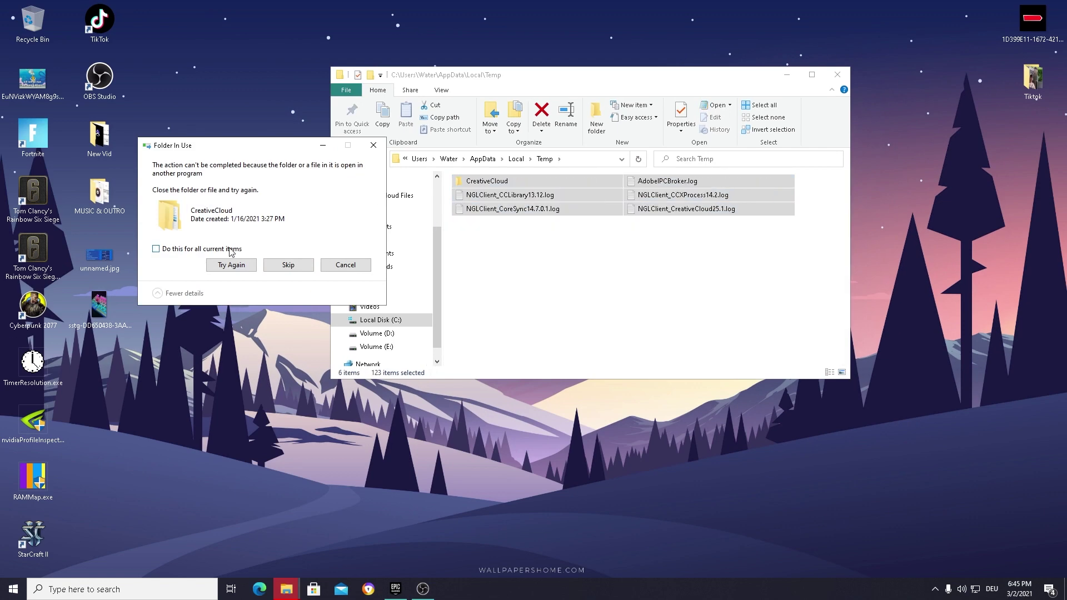
{"action": "left_click", "coordinate": [156, 249]}
{"action": "left_click", "coordinate": [287, 265]}
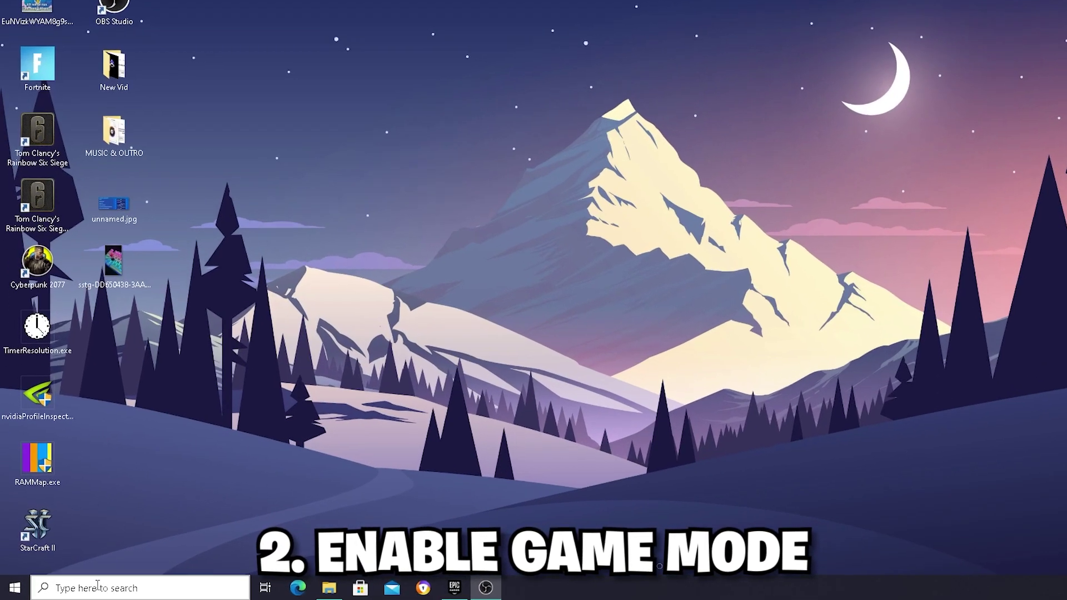
- Search 'game' and open the Game Mode page in Windows Settings
{"action": "left_click", "coordinate": [90, 585]}
{"action": "type", "text": "game"}
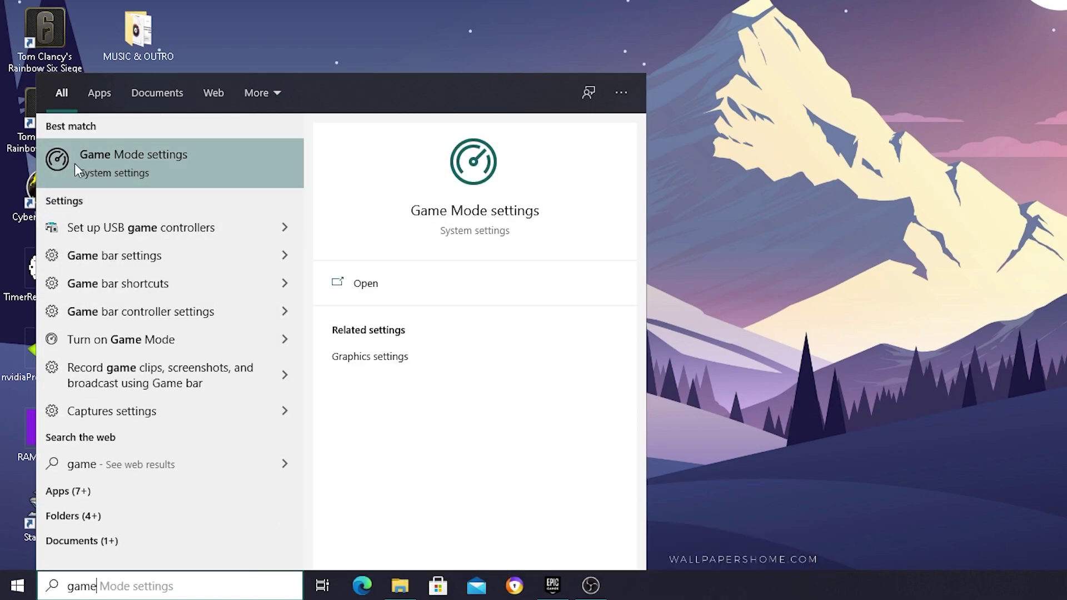
{"action": "left_click", "coordinate": [148, 163]}
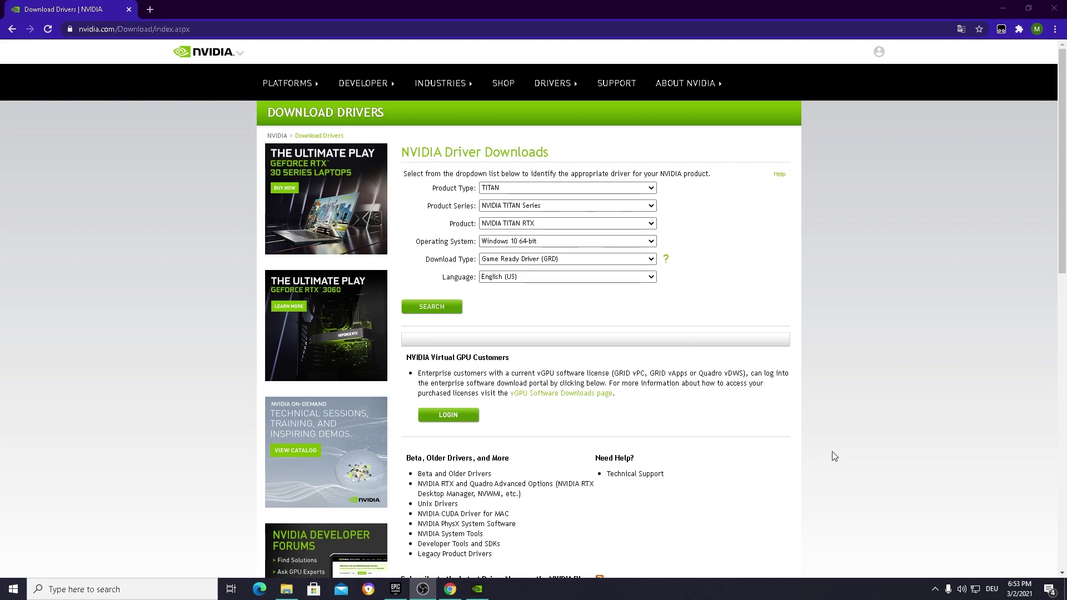
- Launch NVIDIA GeForce Experience from its hidden system-tray icon
{"action": "left_click", "coordinate": [935, 589]}
{"action": "right_click", "coordinate": [952, 567]}
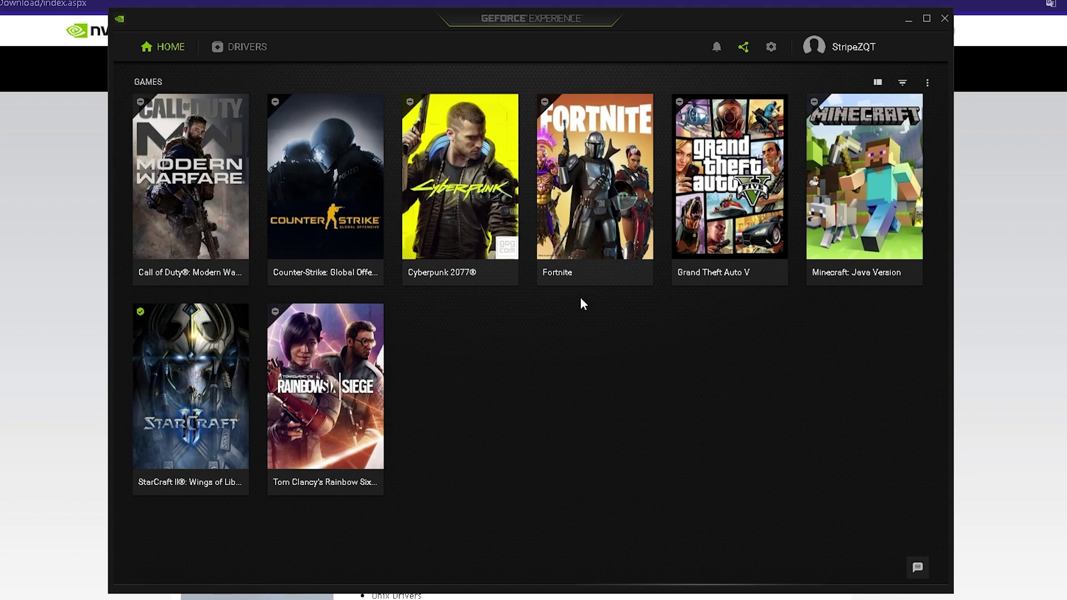
- Switch GeForce Experience to its DRIVERS page to look for a newer driver
{"action": "left_click", "coordinate": [238, 53]}
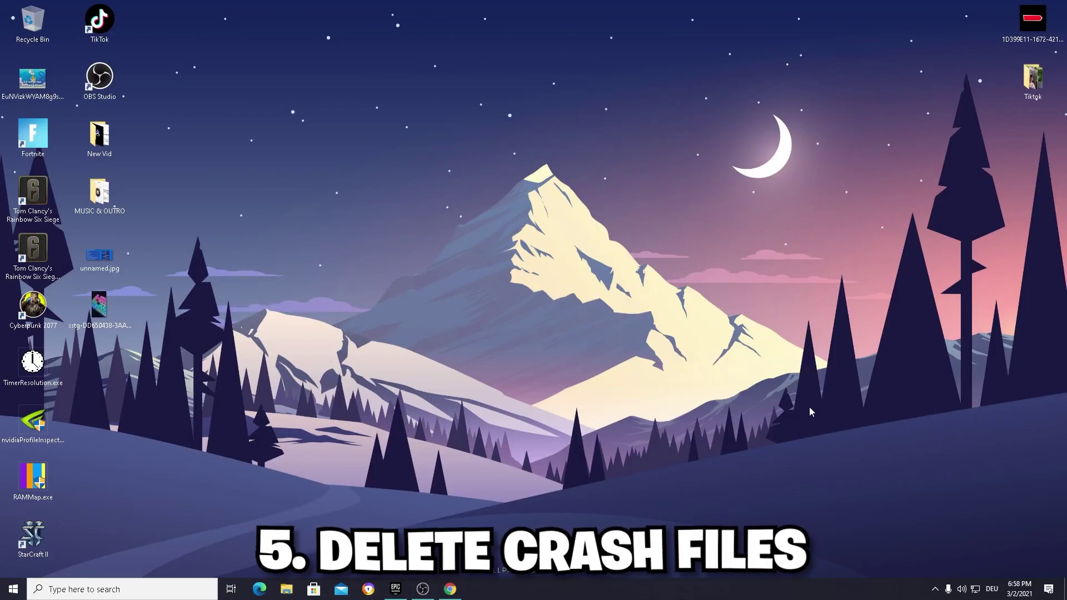
- Open %temp% and trim the path to reach the parent AppData\Local folder
{"action": "left_click", "coordinate": [82, 592]}
{"action": "type", "text": "%te"}
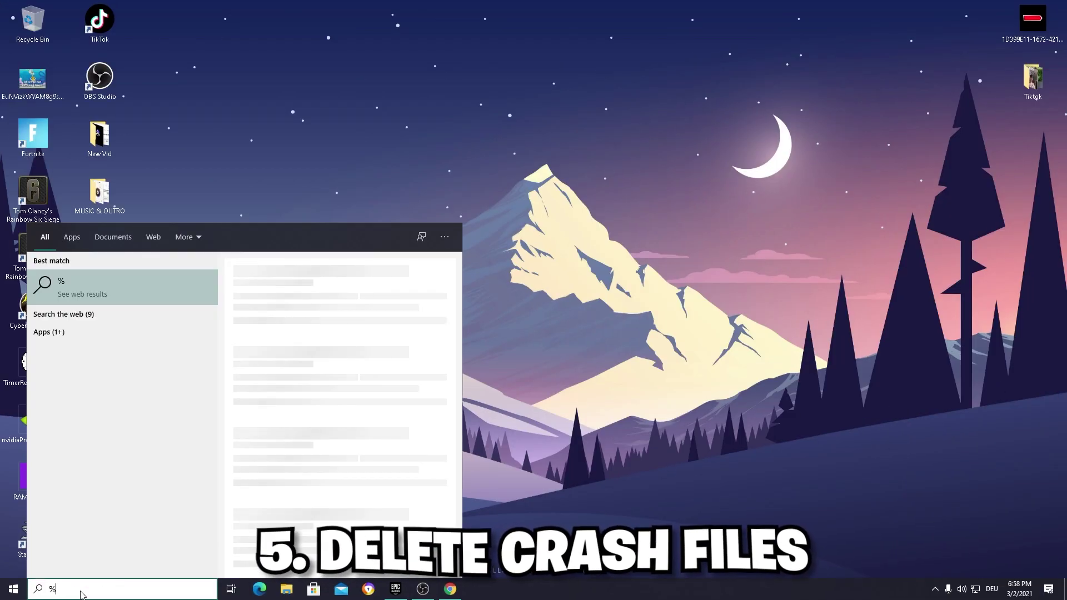
{"action": "type", "text": "mp%"}
{"action": "key", "text": "Return"}
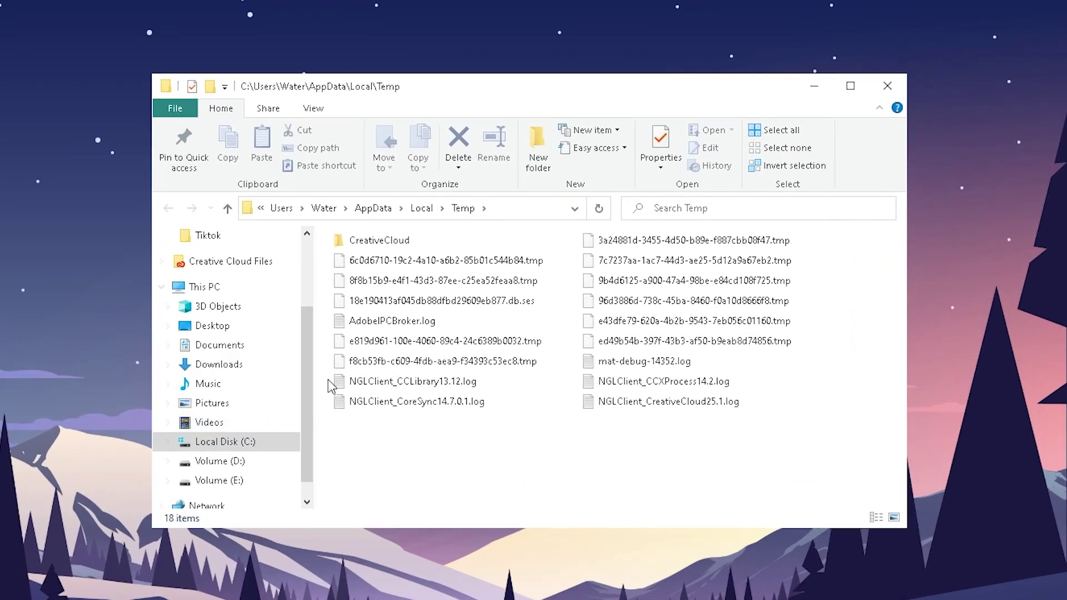
{"action": "left_click", "coordinate": [481, 207]}
{"action": "key", "text": "End"}
{"action": "key", "text": "shift+Left"}
{"action": "key", "text": "shift+Left"}
{"action": "key", "text": "shift+Left"}
{"action": "key", "text": "shift+Left"}
{"action": "key", "text": "shift+Left"}
{"action": "key", "text": "BackSpace"}
{"action": "key", "text": "Return"}
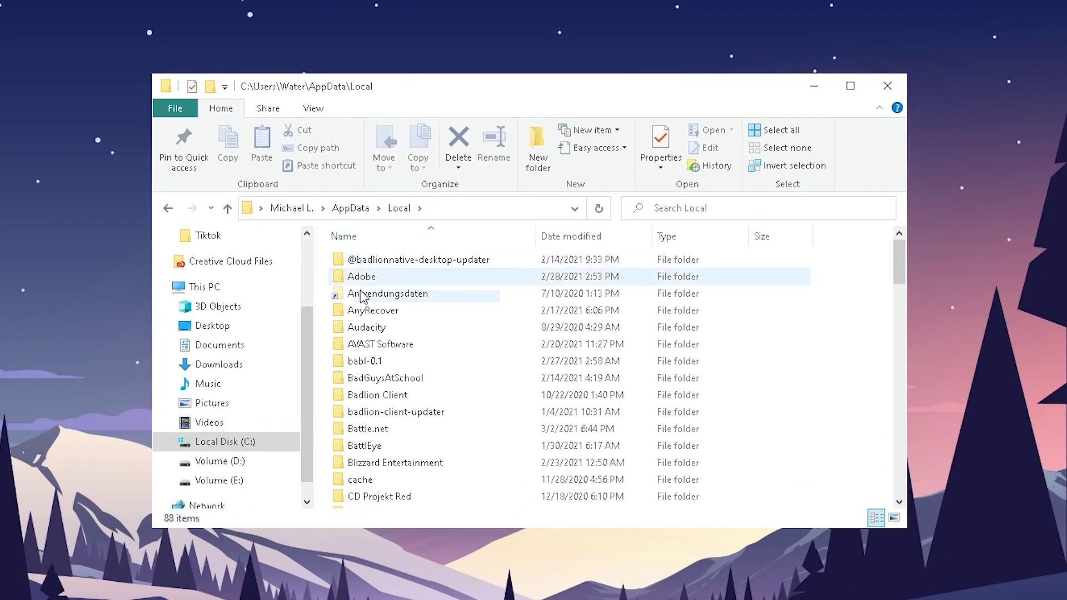
- Open the FortniteGame\Saved\Crashes folder
{"action": "left_click", "coordinate": [385, 328]}
{"action": "key", "text": "f"}
{"action": "double_click", "coordinate": [370, 309]}
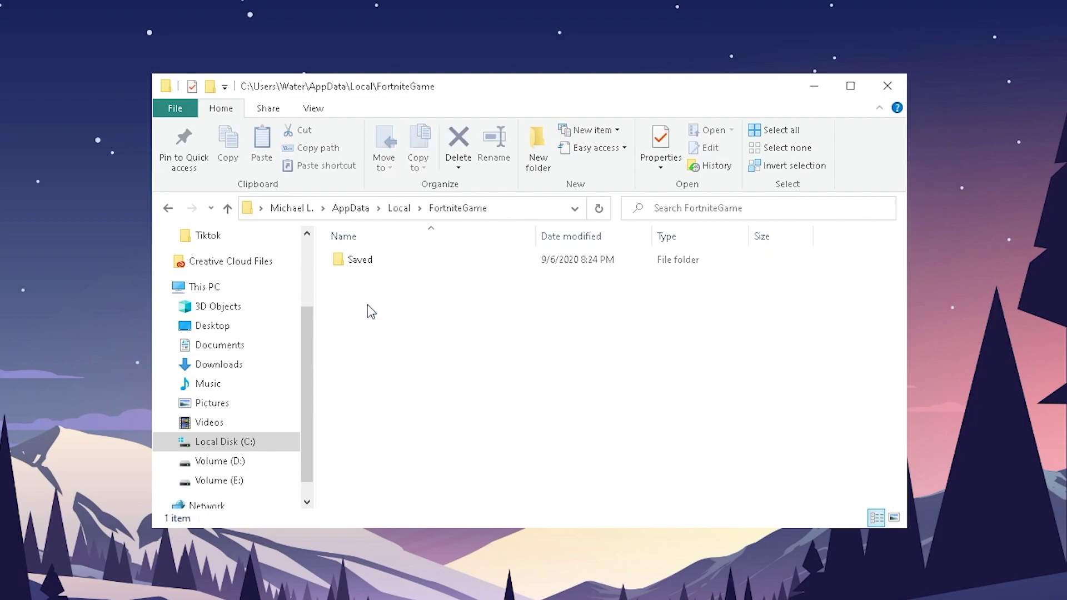
{"action": "double_click", "coordinate": [360, 260]}
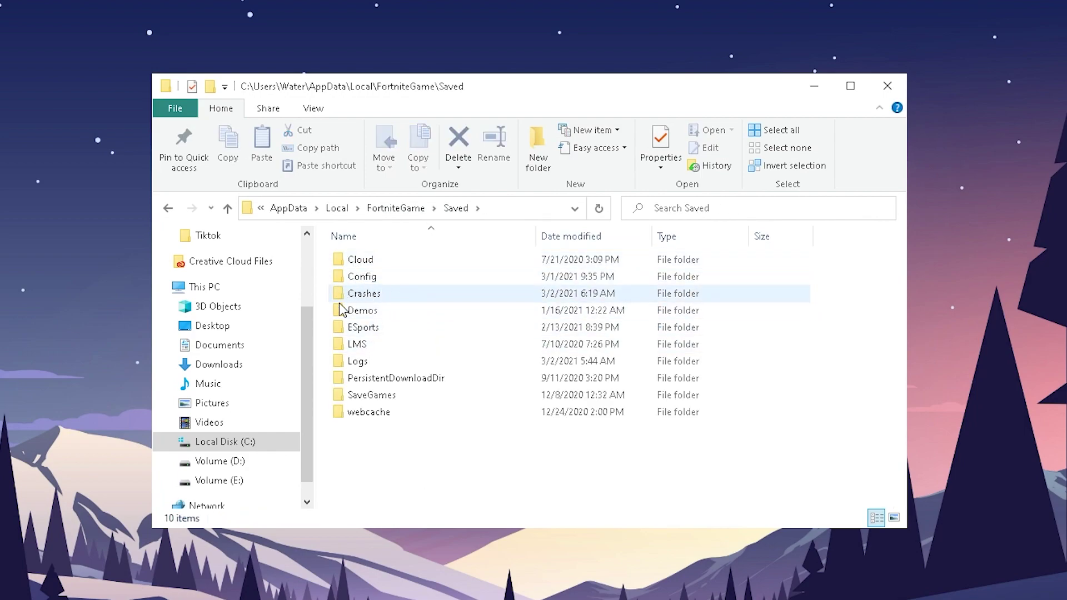
{"action": "double_click", "coordinate": [370, 295]}
- Select all the crash files and delete them so Crashes is empty
{"action": "left_click_drag", "start_coordinate": [578, 439], "coordinate": [336, 231]}
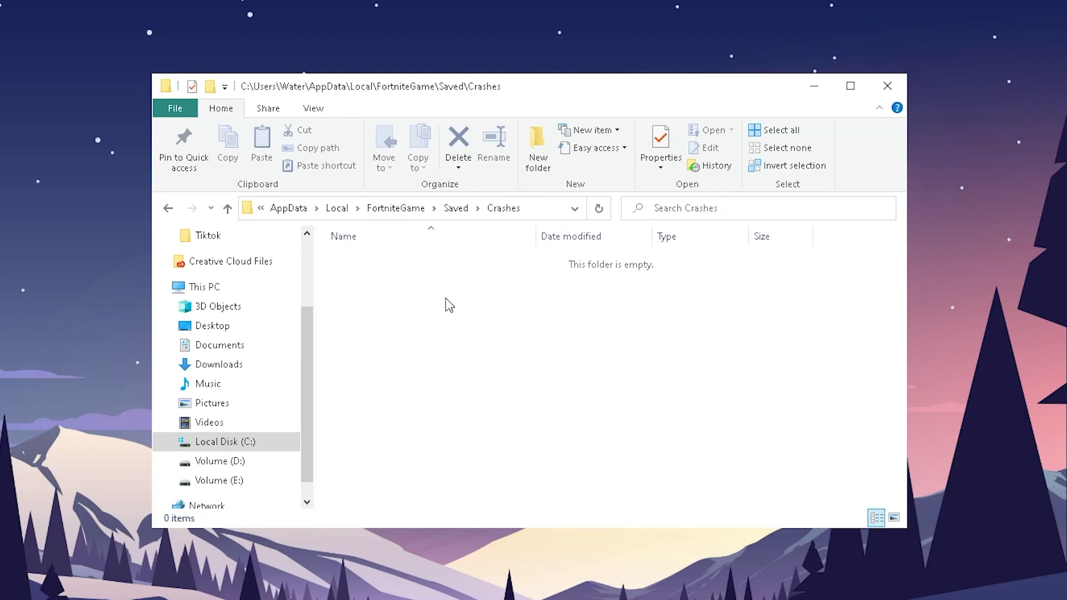
{"action": "left_click_drag", "start_coordinate": [661, 444], "coordinate": [328, 225]}
{"action": "left_click_drag", "start_coordinate": [629, 468], "coordinate": [312, 213]}
{"action": "left_click_drag", "start_coordinate": [648, 446], "coordinate": [300, 222]}
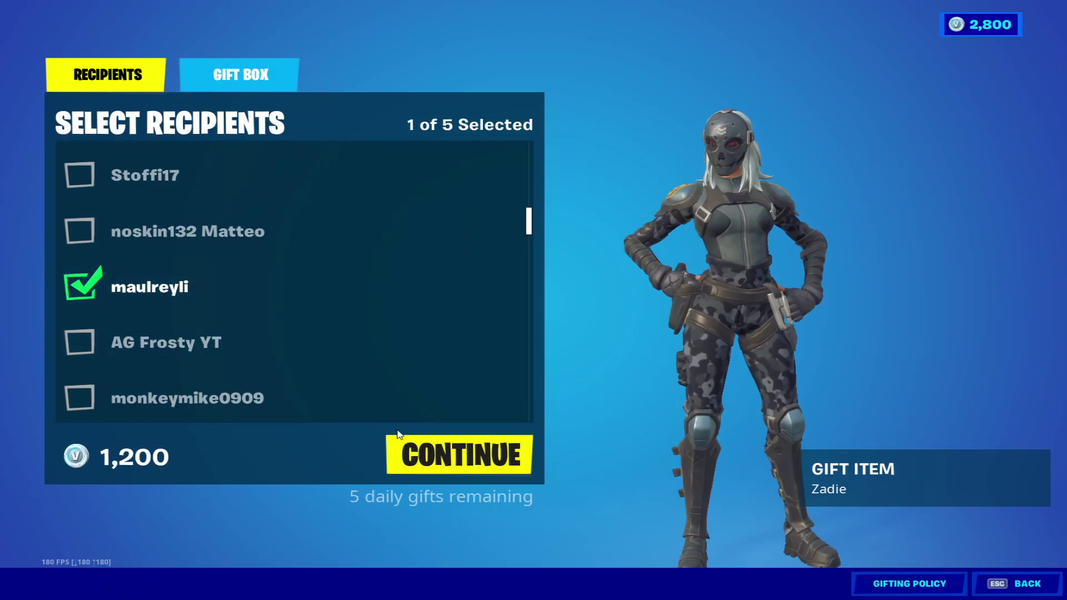
- Continue past the recipient choice and send the Zadie gift to the friend
{"action": "left_click", "coordinate": [444, 451]}
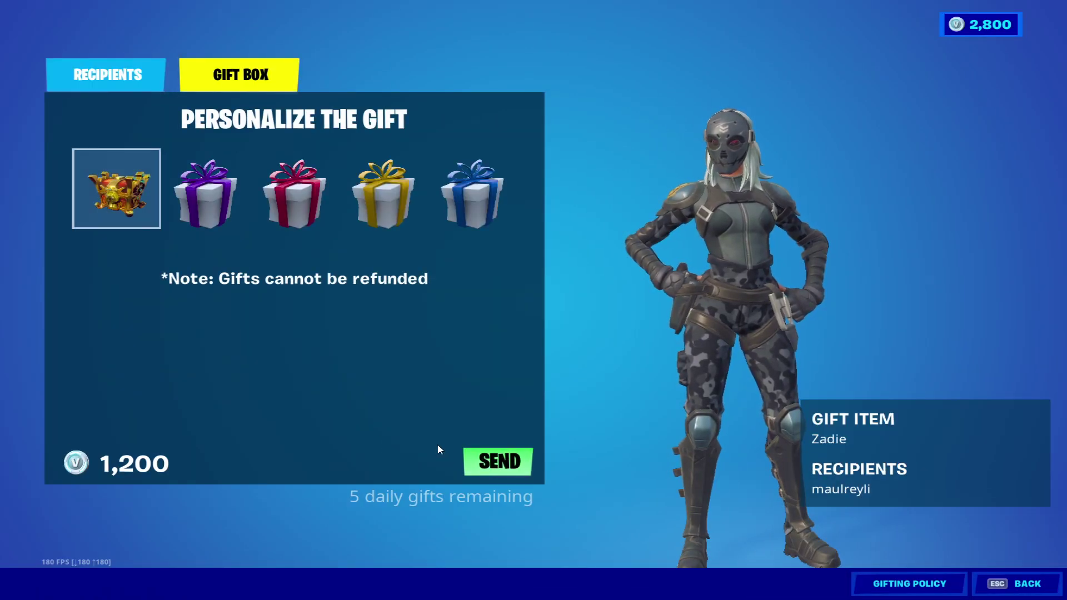
{"action": "left_click", "coordinate": [464, 459]}
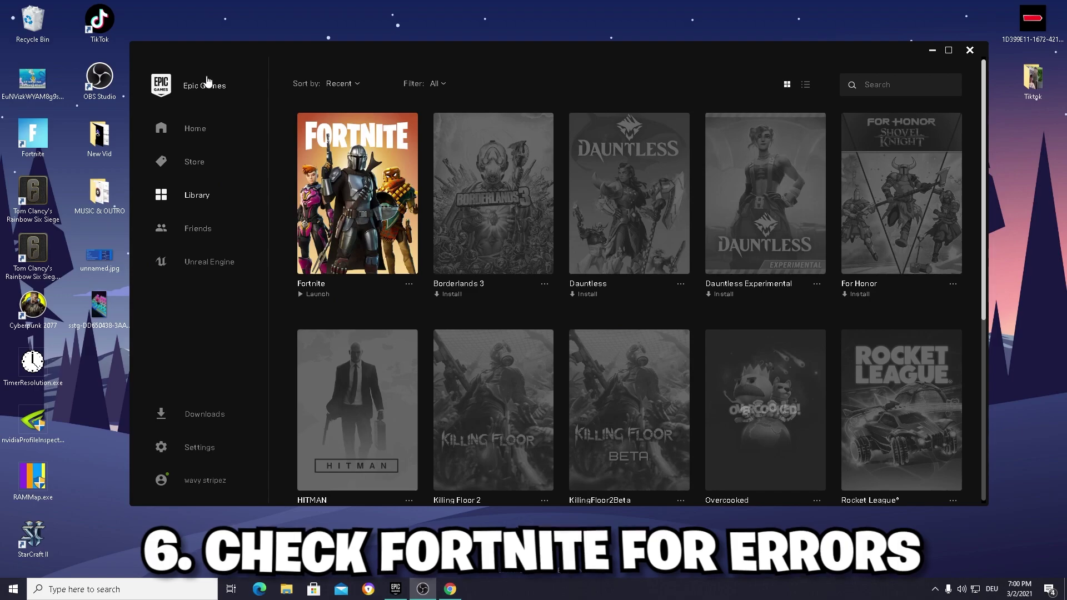
- Choose Verify from the Fortnite tile's '...' menu in the Library
{"action": "left_click", "coordinate": [409, 284]}
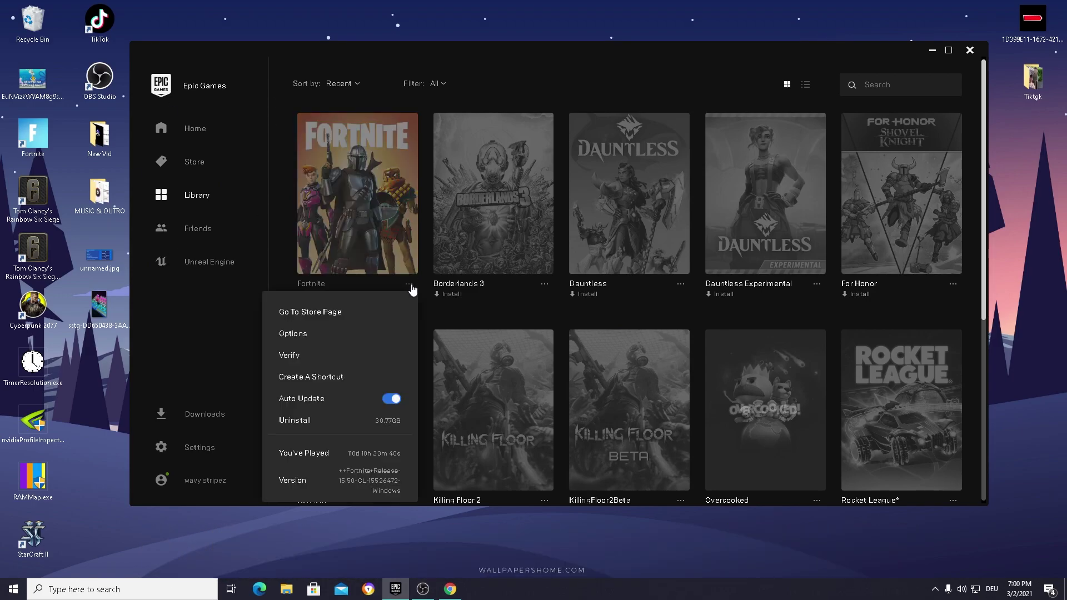
{"action": "left_click", "coordinate": [285, 355]}
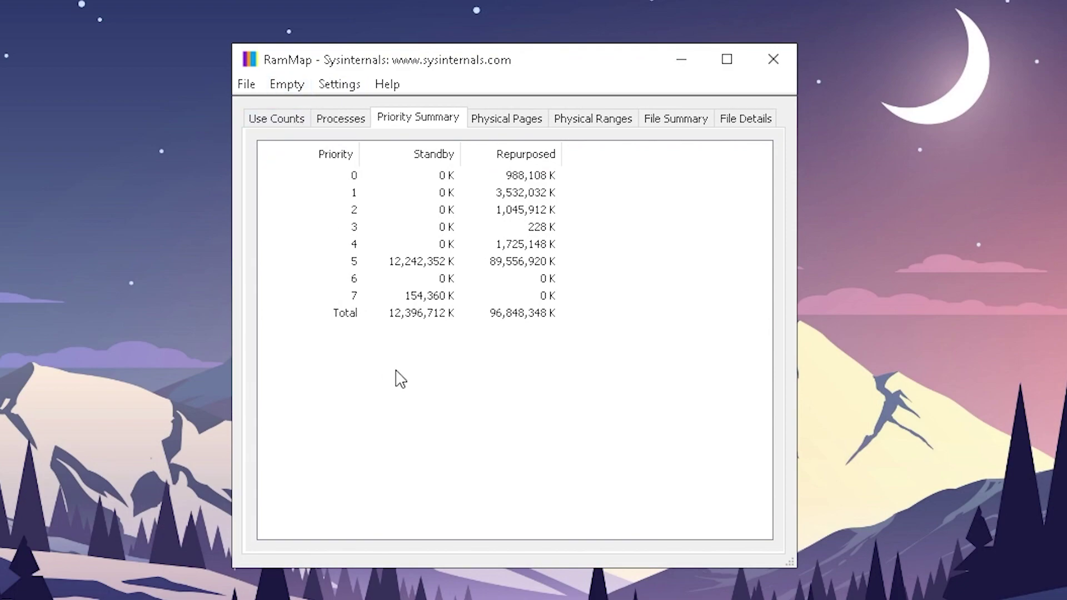
- Open RamMap's Empty menu to reach Empty Priority 0 Standby List
{"action": "left_click", "coordinate": [290, 83]}
{"action": "left_click", "coordinate": [288, 84]}
{"action": "left_click", "coordinate": [288, 85]}
{"action": "mouse_move", "coordinate": [286, 84]}
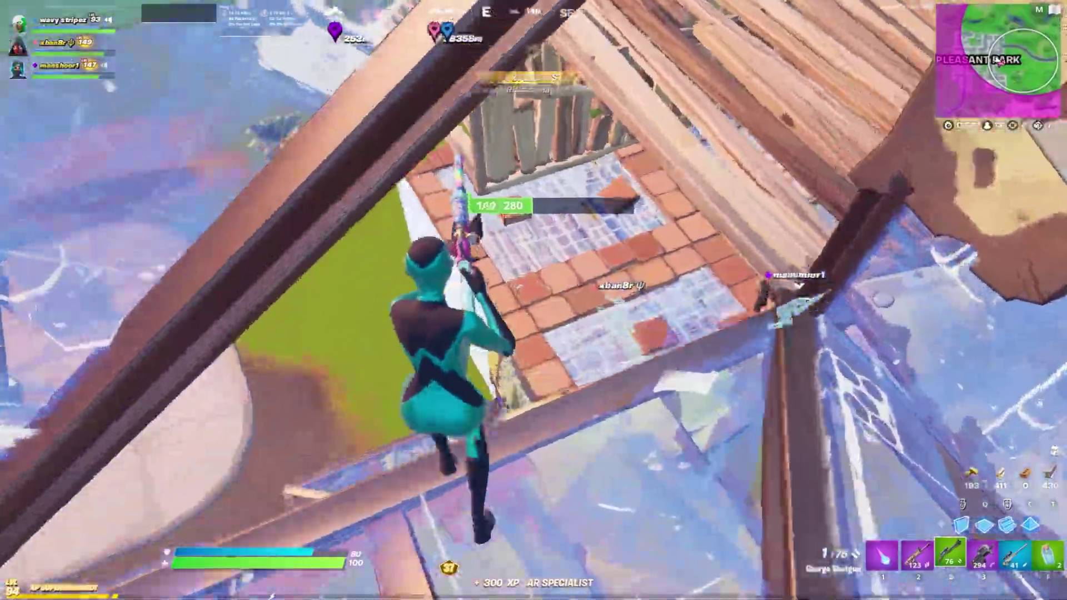
- Switch from the shotgun to the purple rifle during the build fight
{"action": "key", "text": "2"}
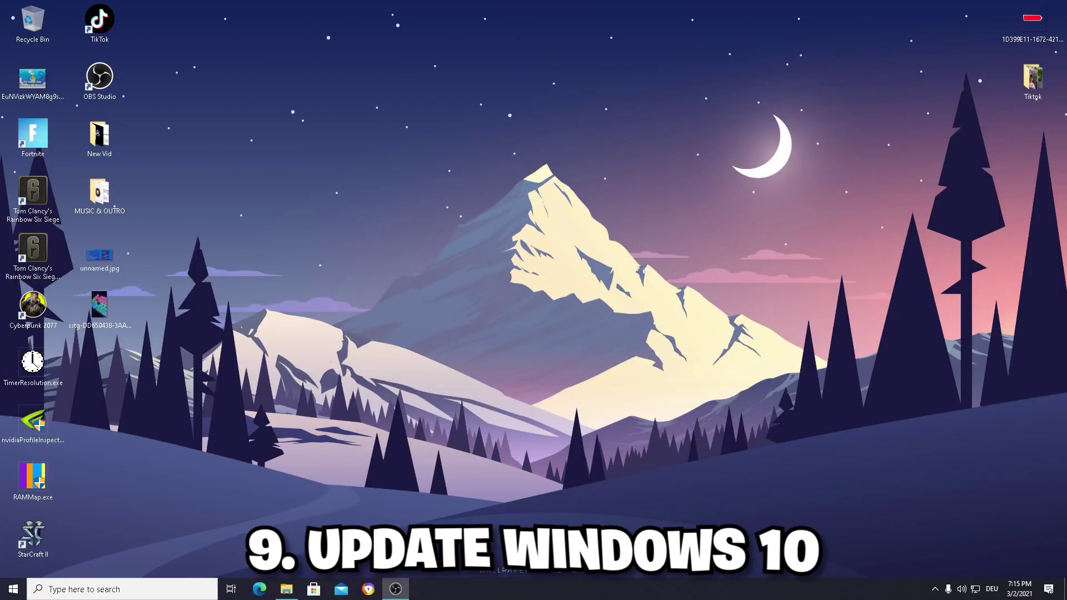
- Search 'windows' and open the Windows Update settings result
{"action": "left_click", "coordinate": [82, 584]}
{"action": "type", "text": "w"}
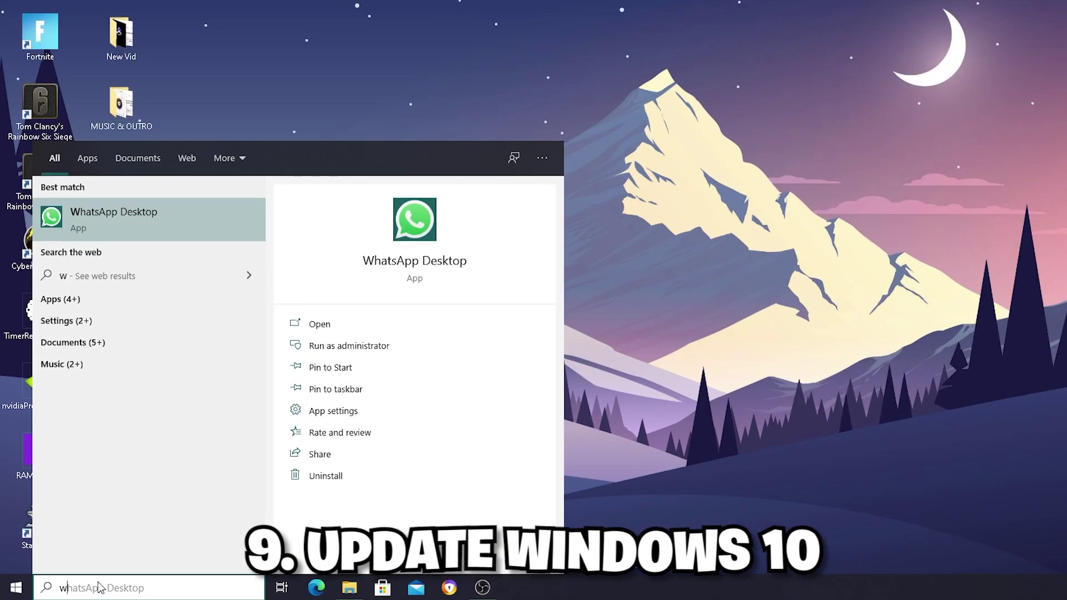
{"action": "type", "text": "indows"}
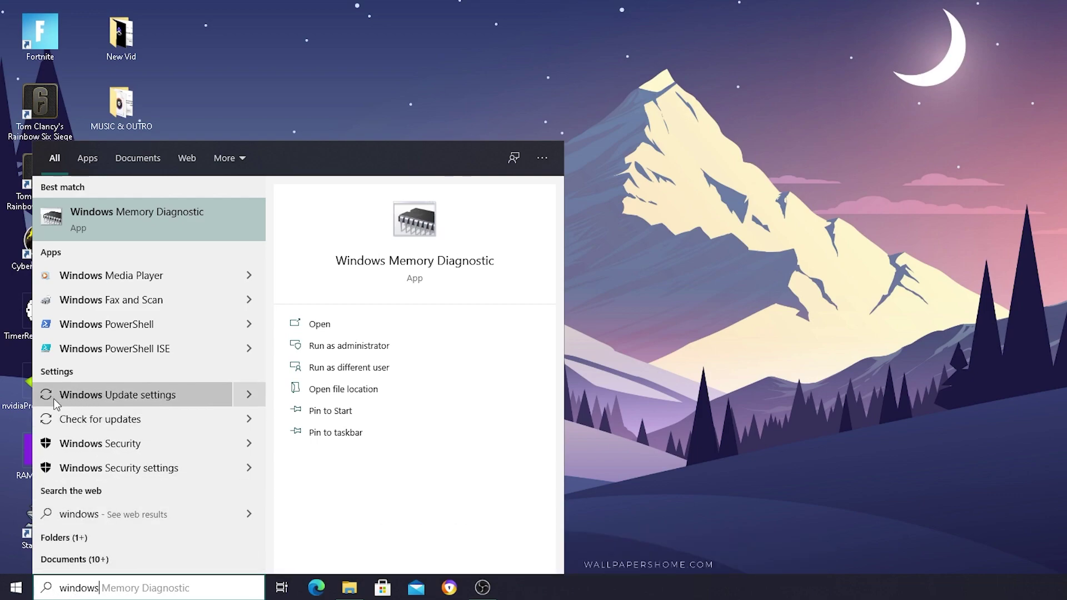
{"action": "left_click", "coordinate": [105, 399]}
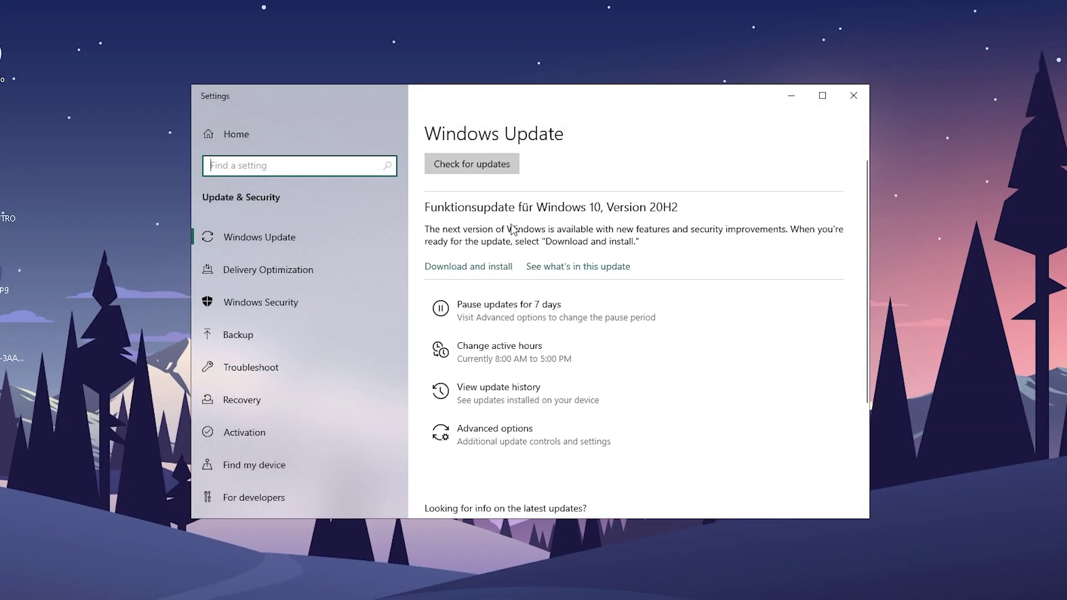
- Run Check for updates and confirm the PC is up to date, with the 20H2 feature update offered
{"action": "left_click", "coordinate": [472, 209]}
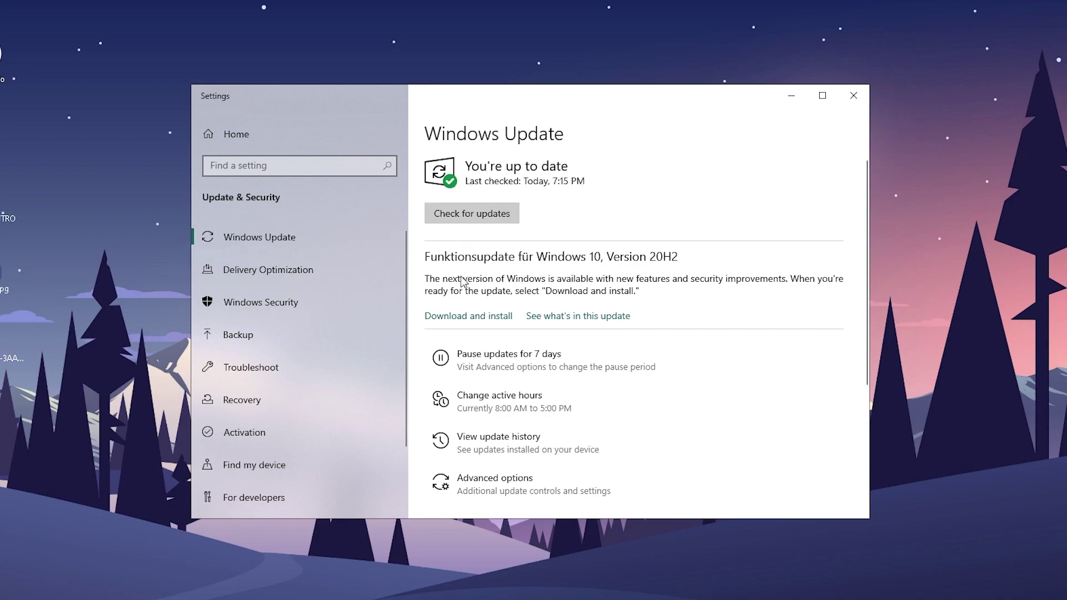
{"action": "scroll", "coordinate": [489, 294], "scroll_direction": "down", "scroll_amount": 5}
{"action": "scroll", "coordinate": [443, 291], "scroll_direction": "up", "scroll_amount": 5}
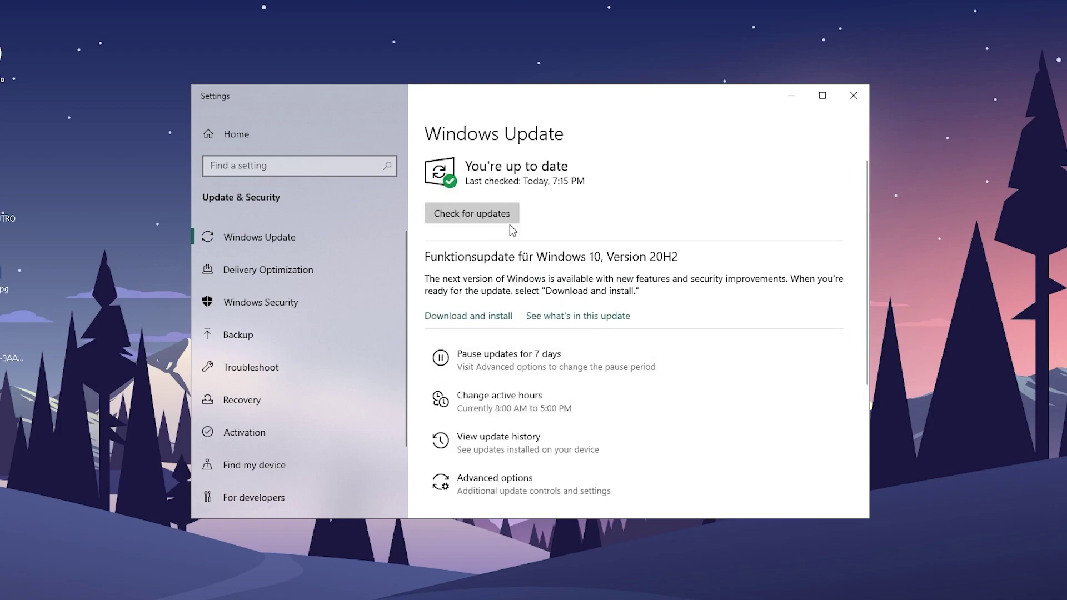